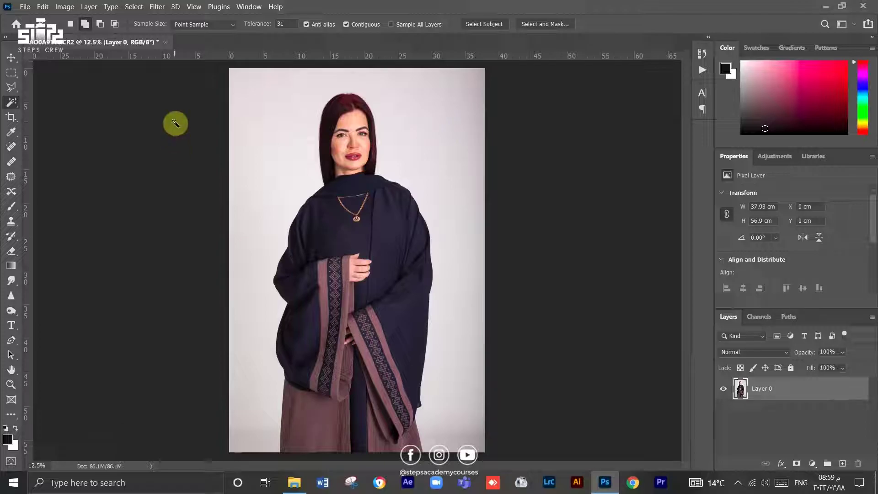
- Outline the woman with Select > Subject, then switch to the Rectangular Marquee tool
left_click(134, 6)
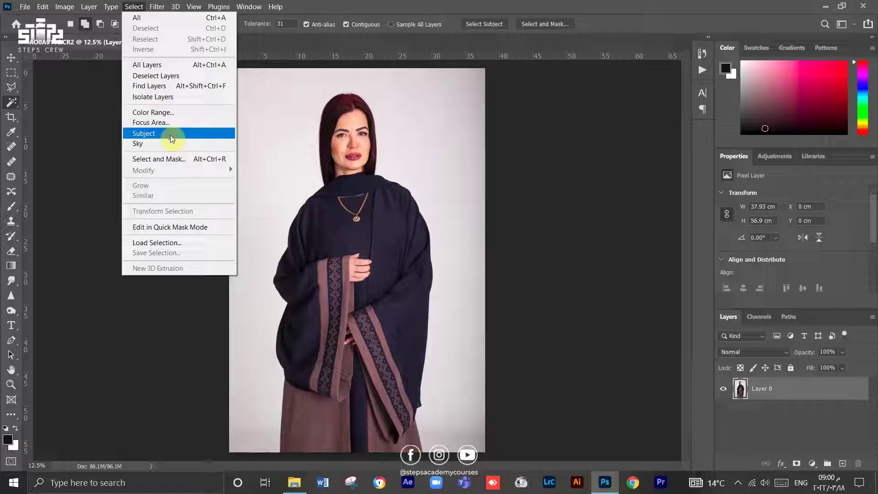
left_click(172, 138)
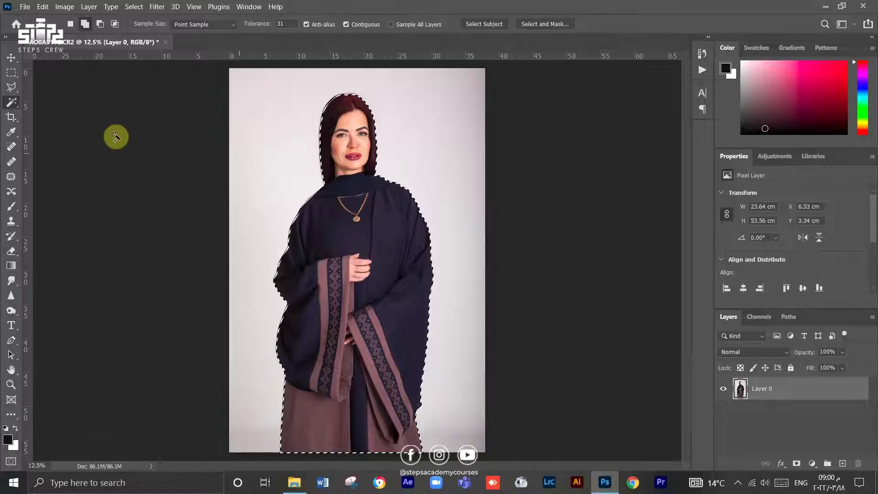
left_click(10, 58)
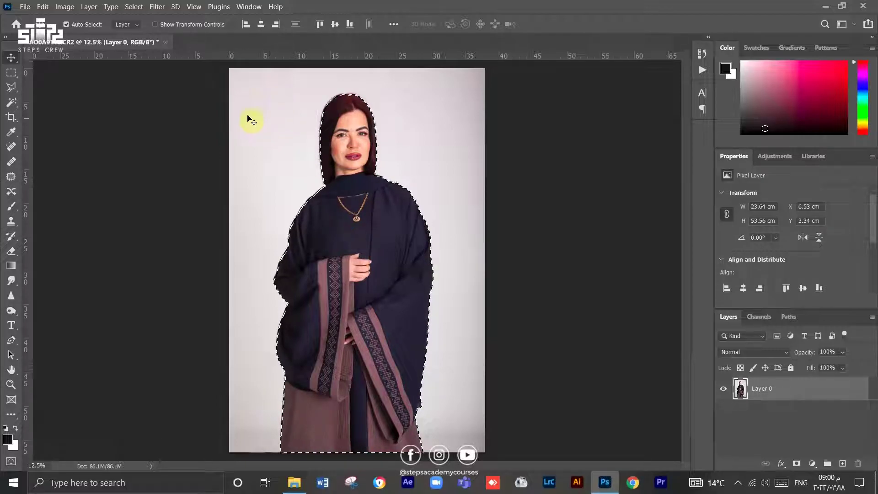
left_click(11, 74)
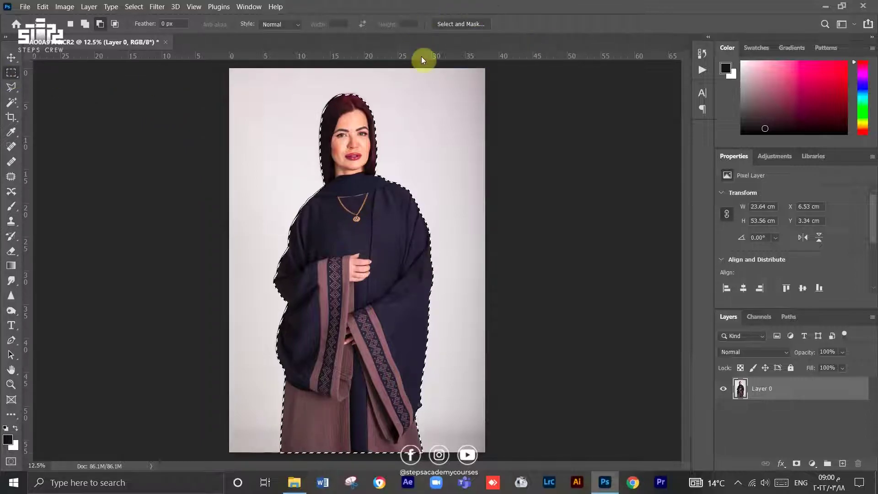
- In Select and Mask, set Smooth to 41, Feather to 4.0 px, and pull the edge inward
left_click(469, 25)
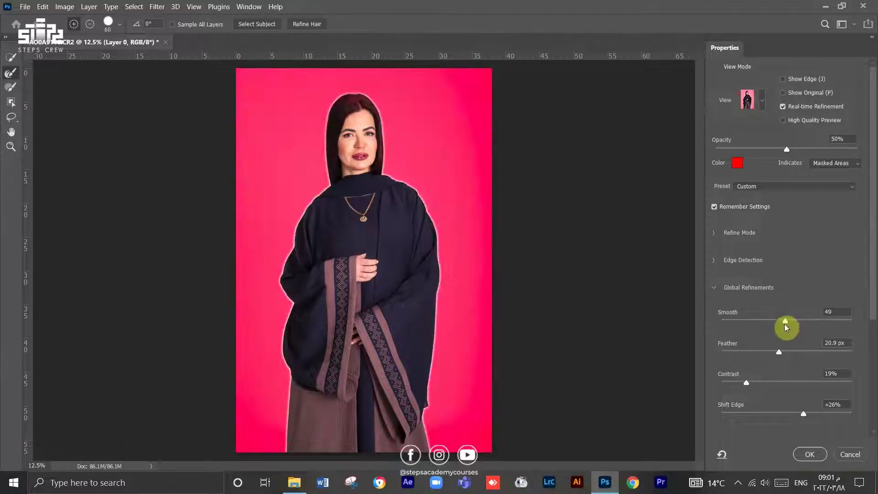
mouse_move(786, 327)
left_mouse_down()
mouse_move(777, 323)
mouse_move(763, 354)
mouse_move(801, 351)
left_mouse_up()
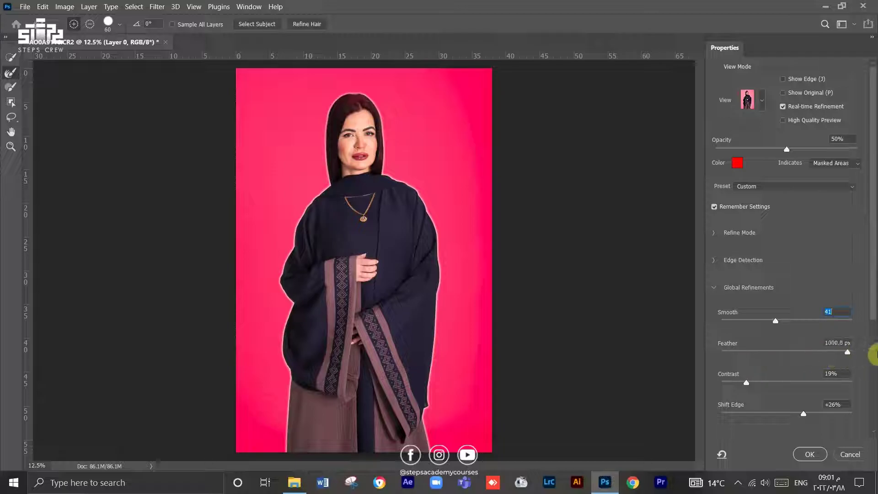
left_click(725, 353)
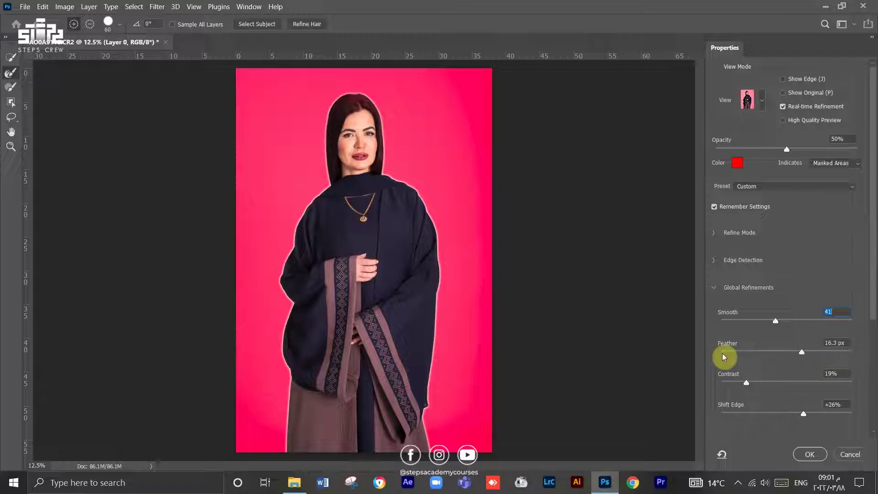
left_click(750, 353)
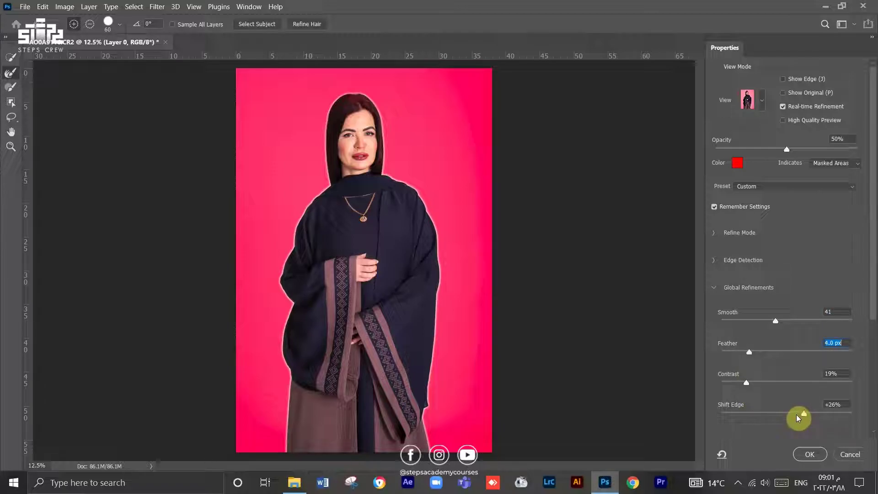
left_click_drag(798, 419, 754, 413)
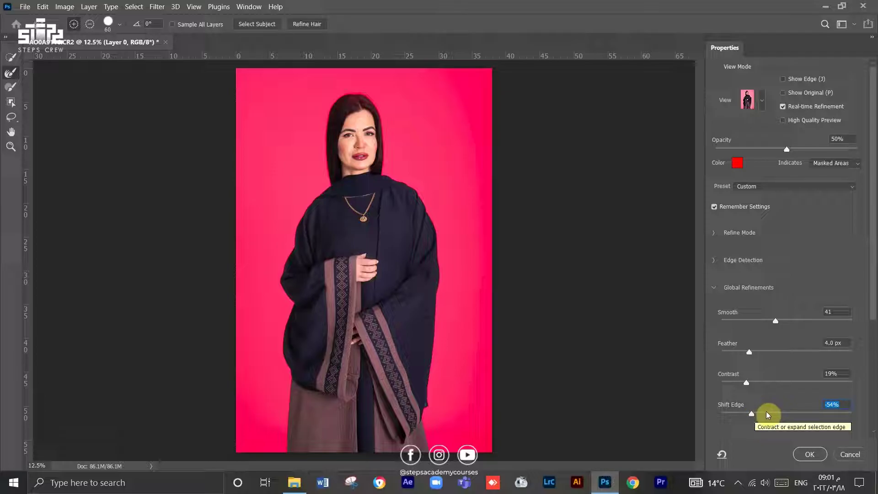
left_click_drag(765, 413, 780, 413)
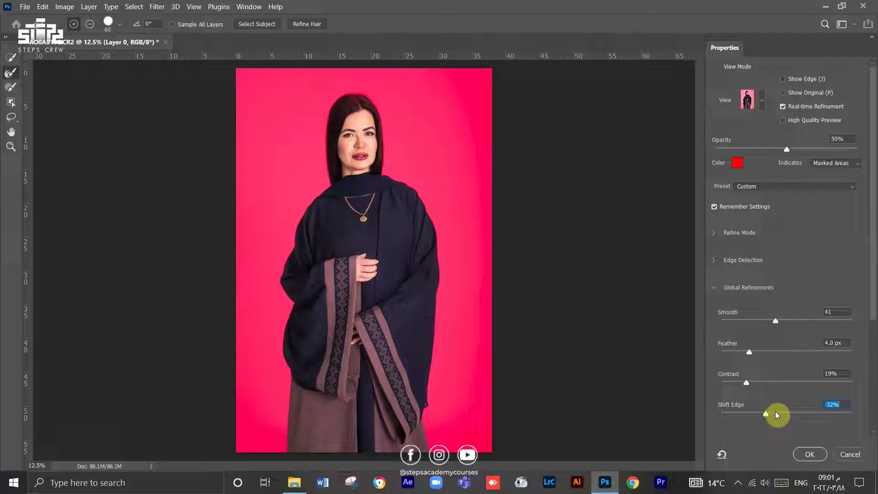
- Settle on Shift Edge -8%, Contrast 31% and Feather 57.4 px, and apply the refinement
left_click(832, 414)
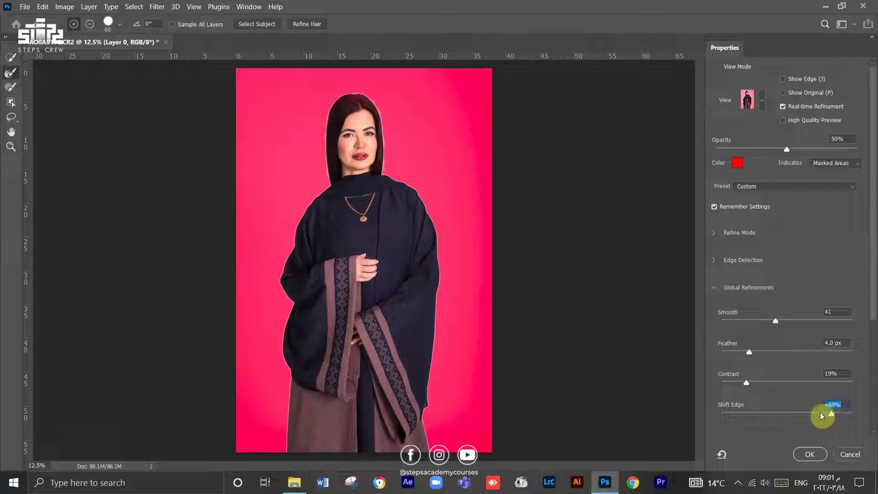
left_click(767, 414)
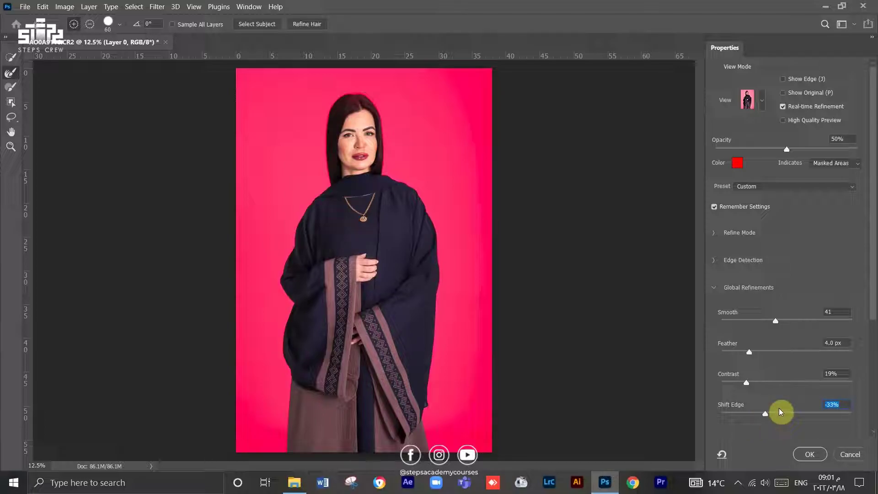
left_click(783, 414)
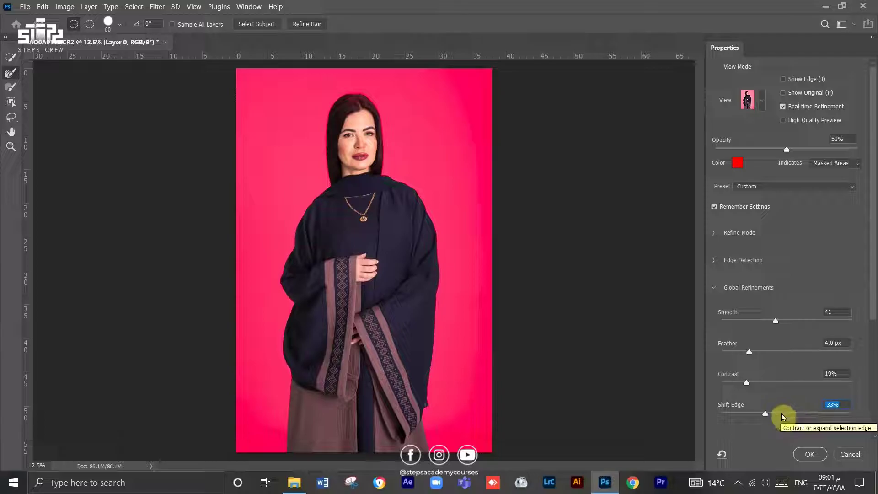
left_click(763, 382)
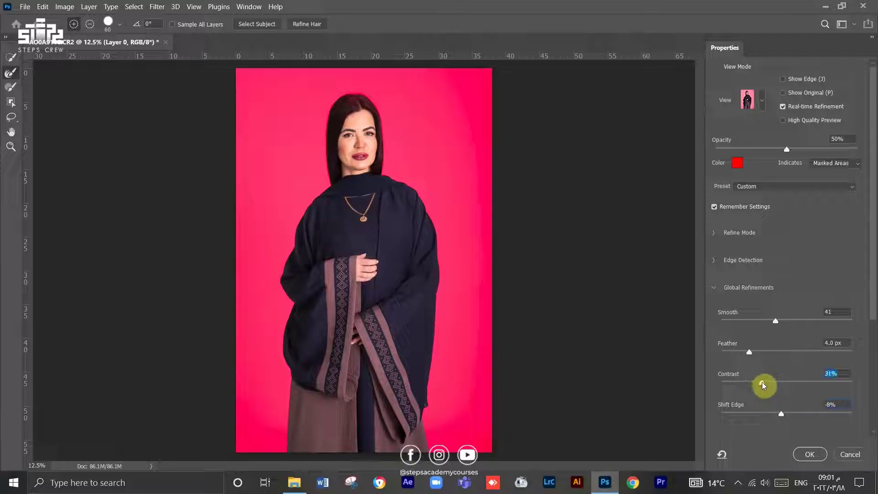
left_click(758, 351)
left_click(795, 352)
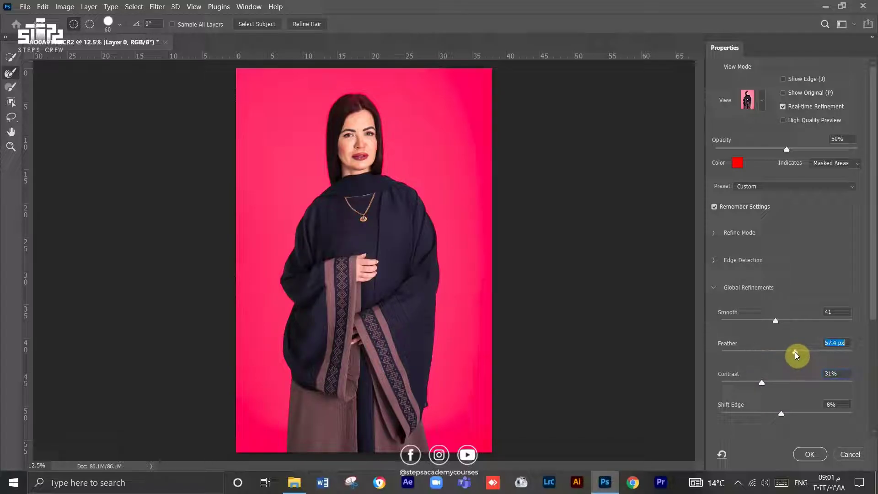
left_click(808, 456)
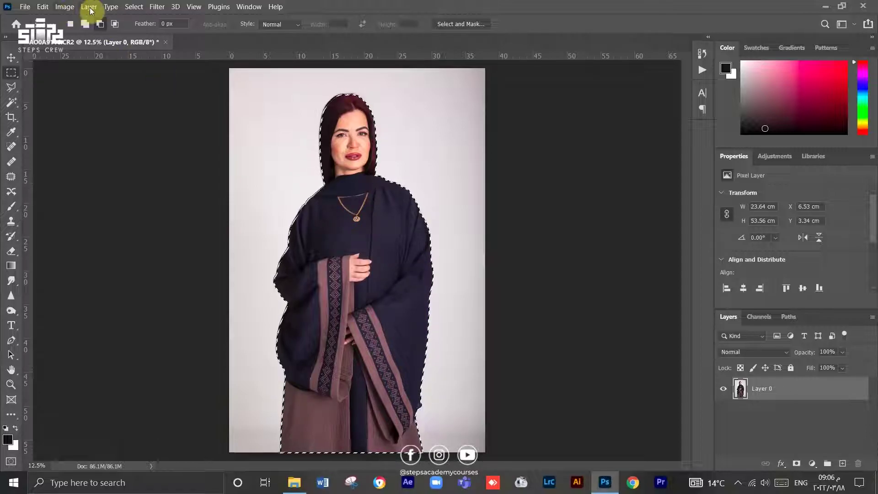
- Add a bright blue Solid Color fill layer and invert its mask so blue fills only the background
left_click(89, 7)
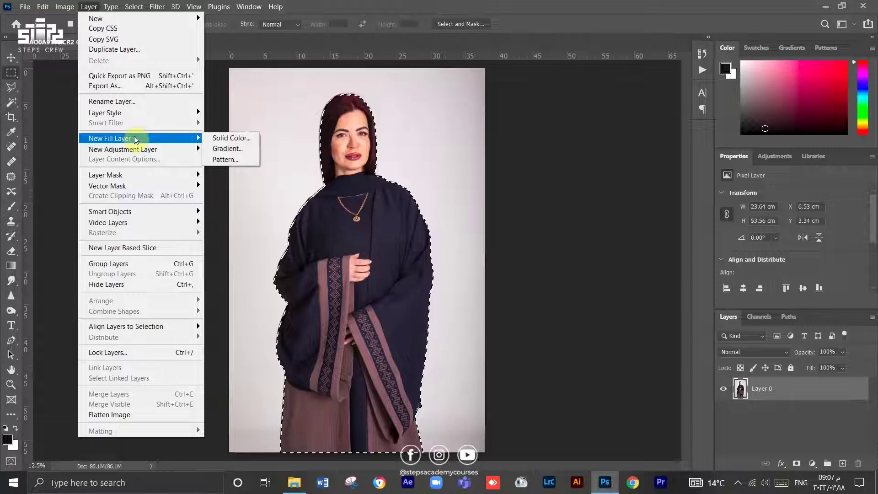
left_click(227, 138)
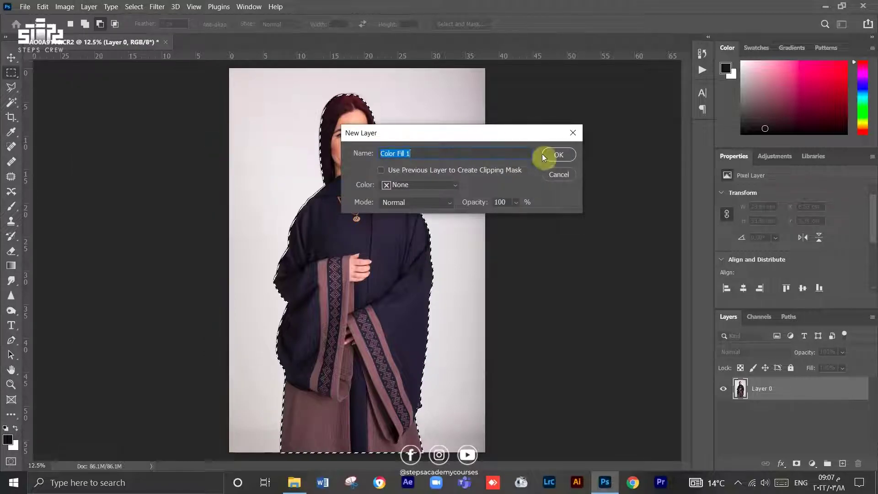
left_click(556, 154)
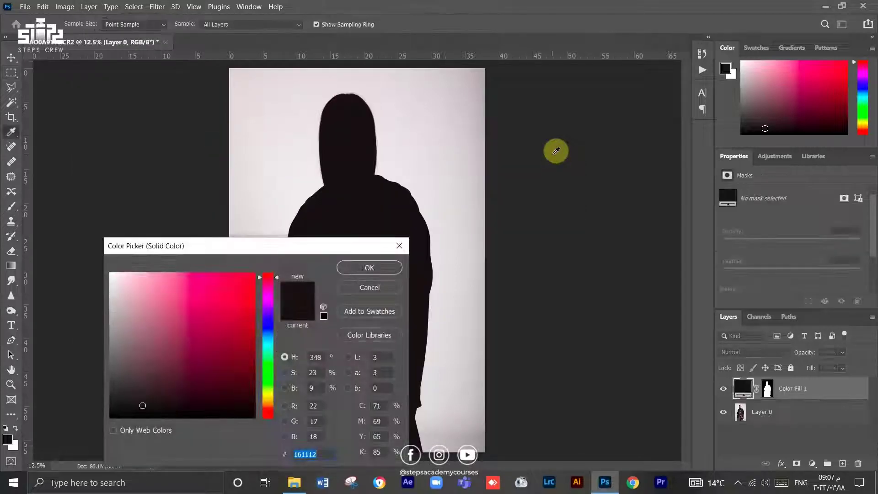
left_click(270, 329)
left_click(218, 297)
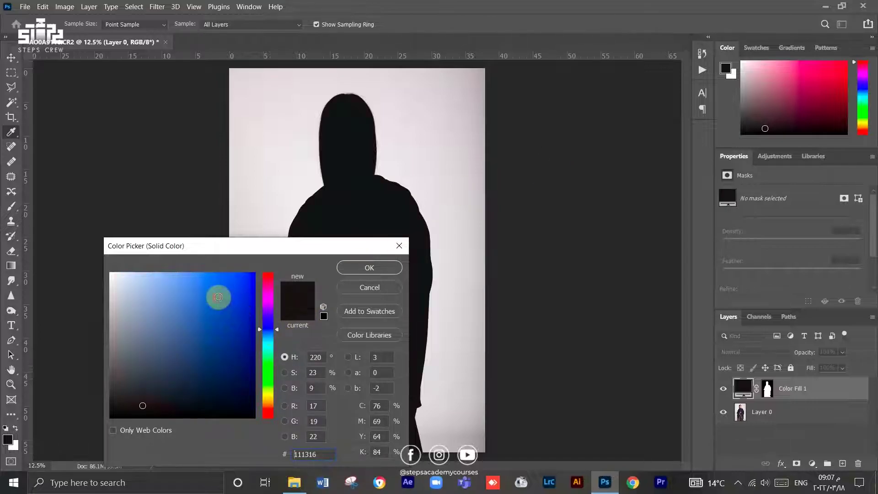
left_click(380, 269)
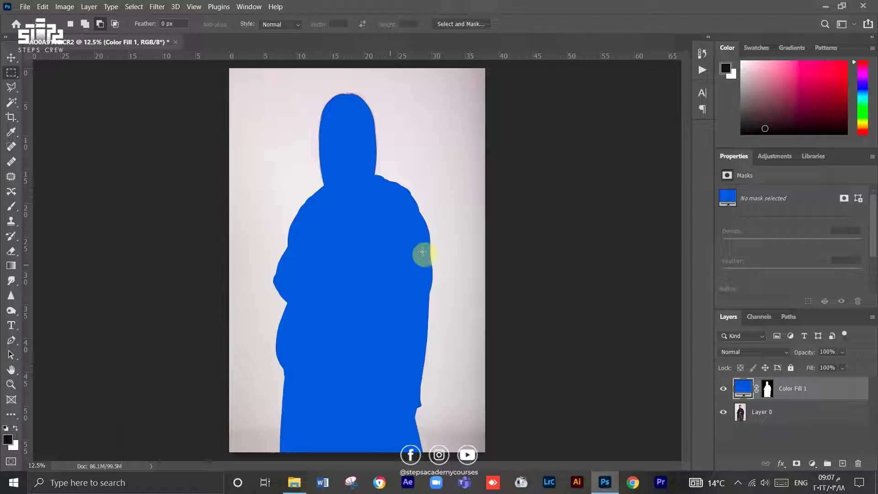
left_click(768, 391)
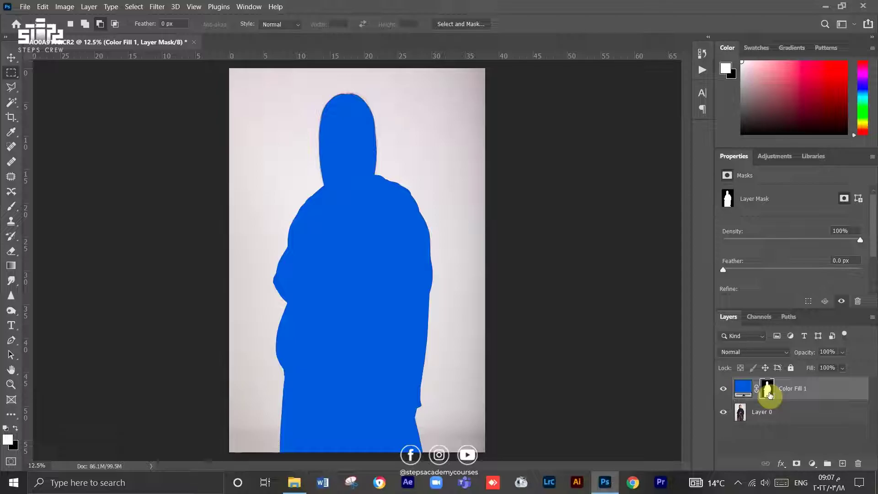
key("ctrl+i")
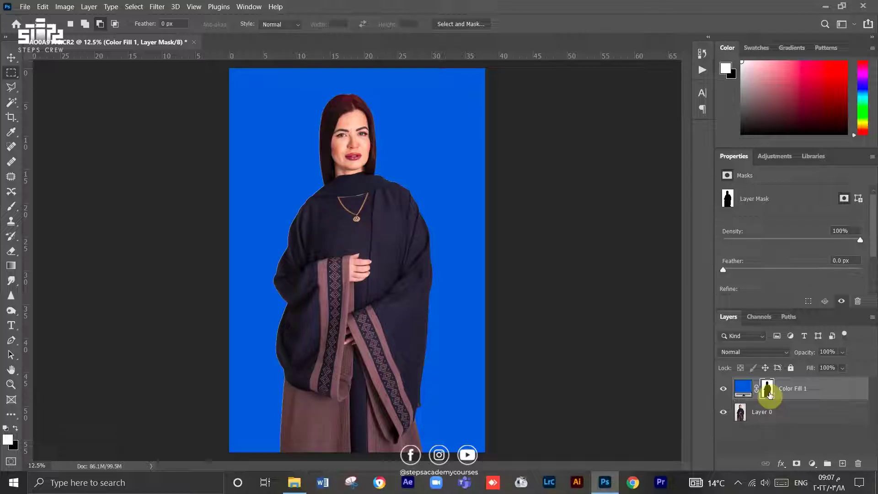
- Try a light blue fill colour, then delete the Color Fill 1 layer
double_click(745, 389)
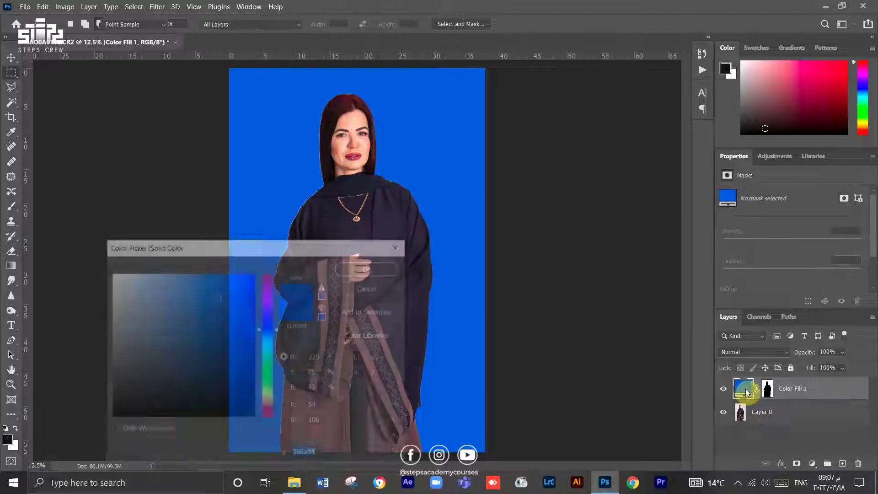
left_click(166, 281)
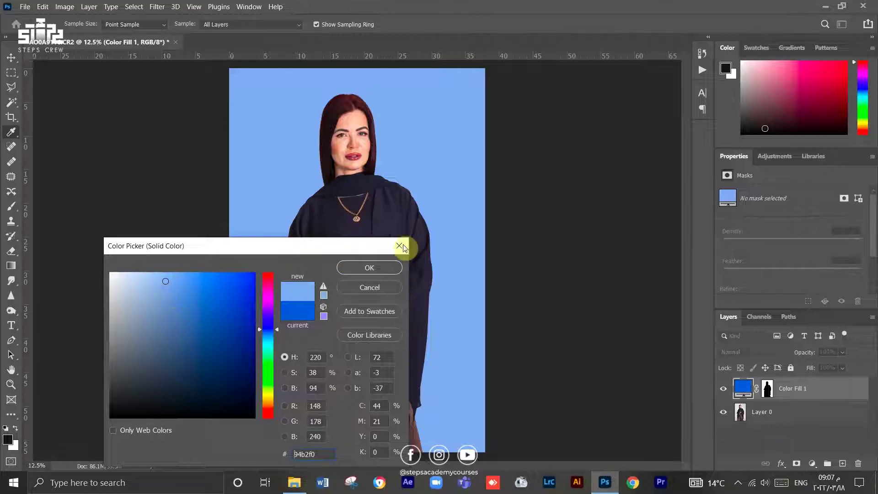
left_click(394, 267)
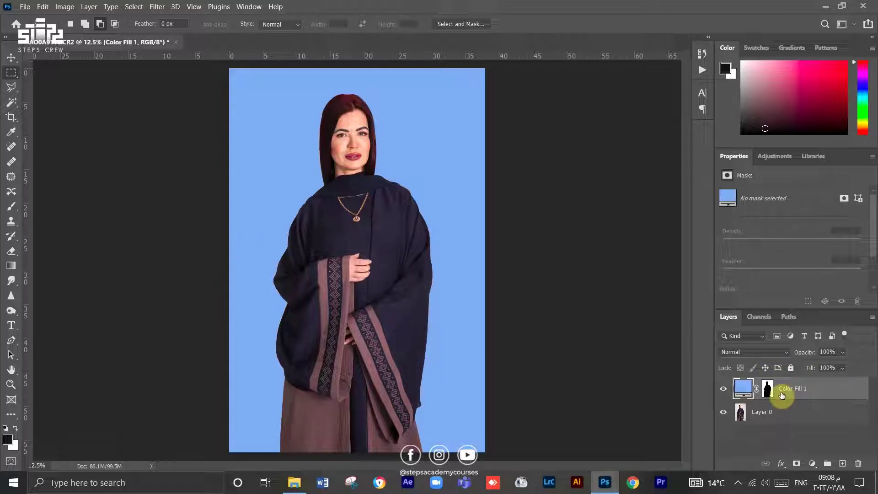
left_click(767, 389, "ctrl")
key("Delete")
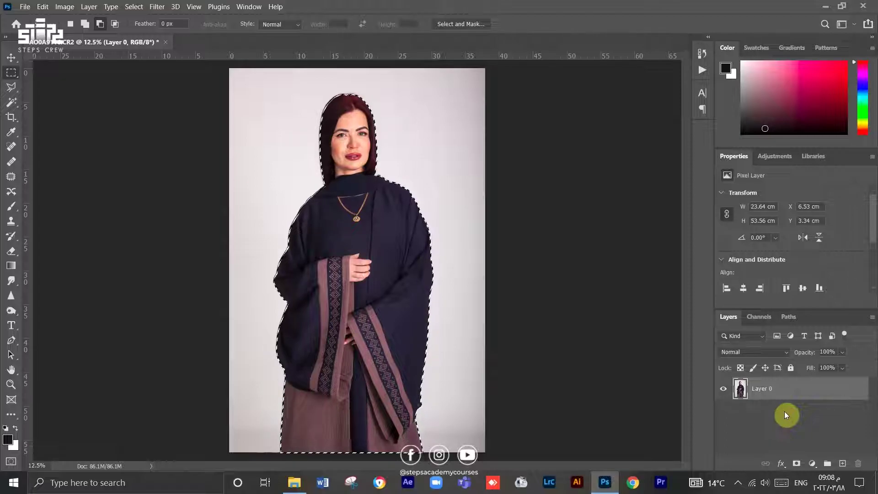
- Cut the selected woman to Layer 1 with Ctrl+Shift+J and delete Layer 0
key("ctrl+shift+j")
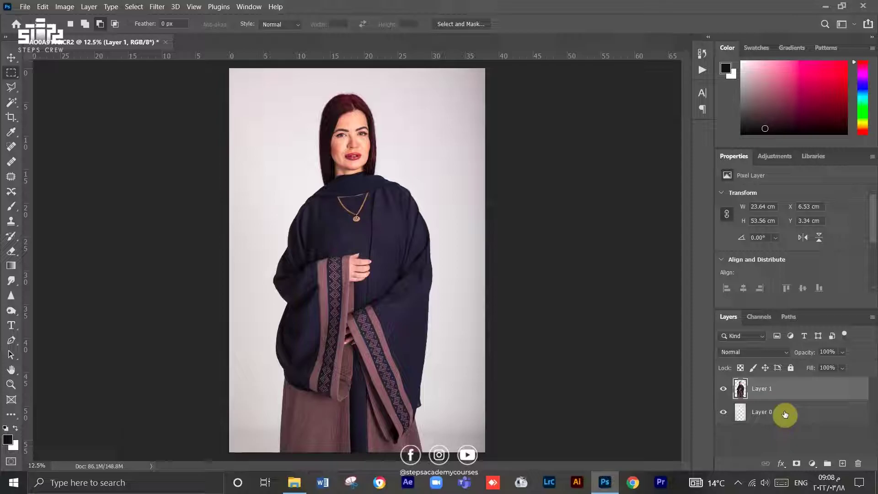
left_click(785, 415)
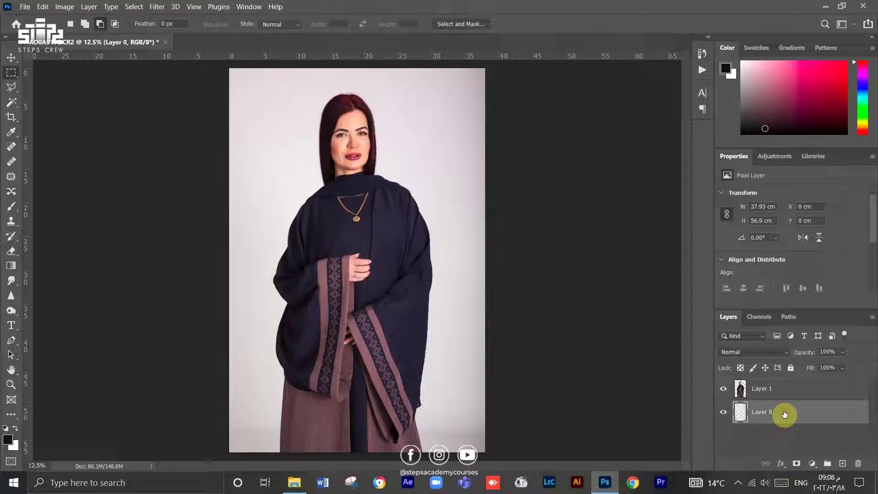
key("Delete")
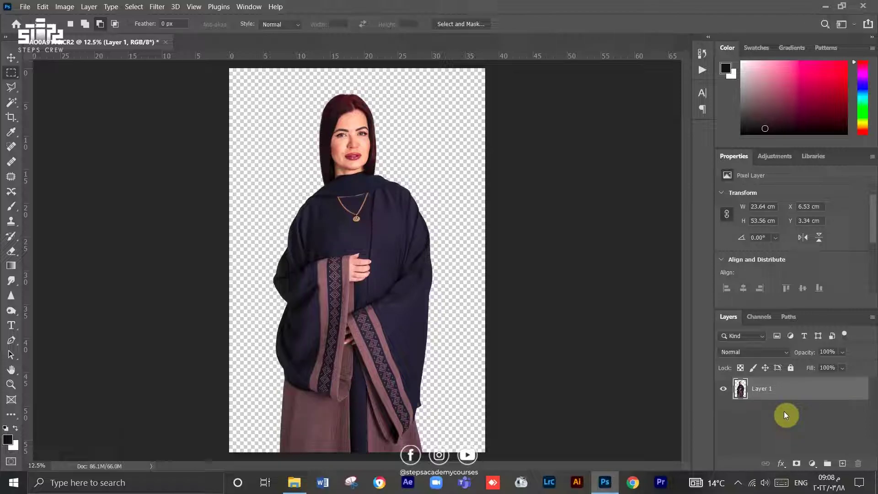
left_click(842, 463)
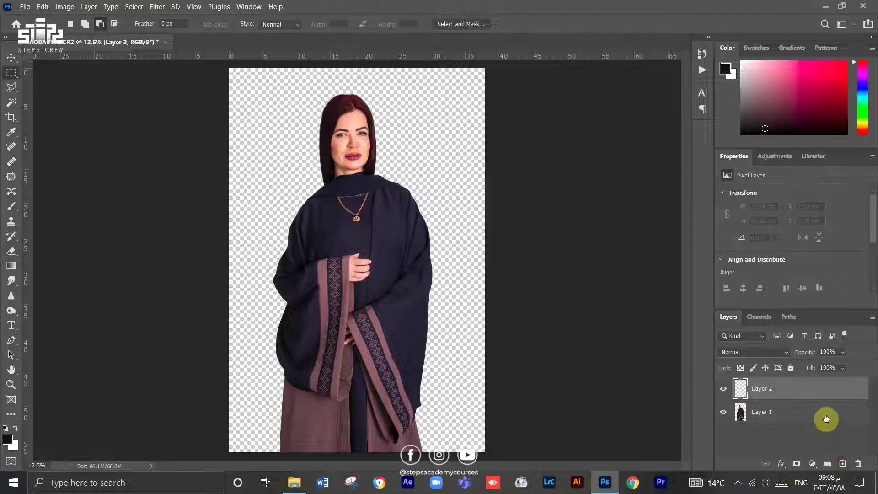
left_click_drag(798, 391, 792, 431)
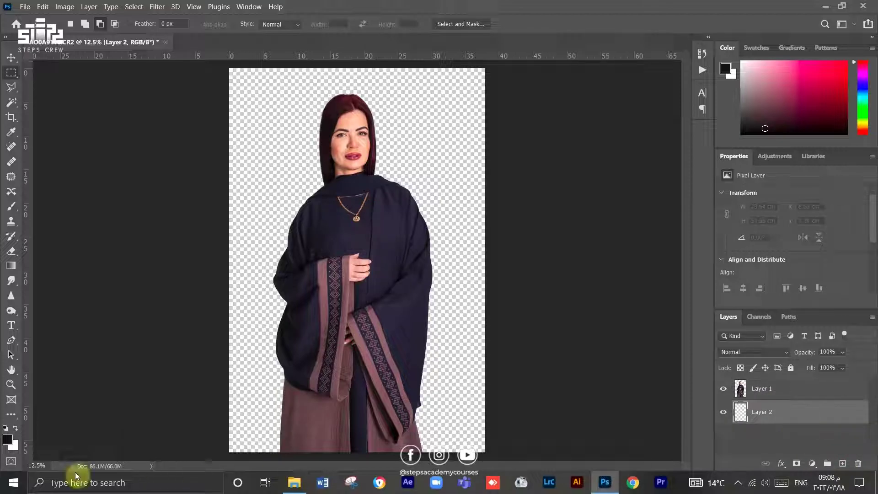
left_click(8, 440)
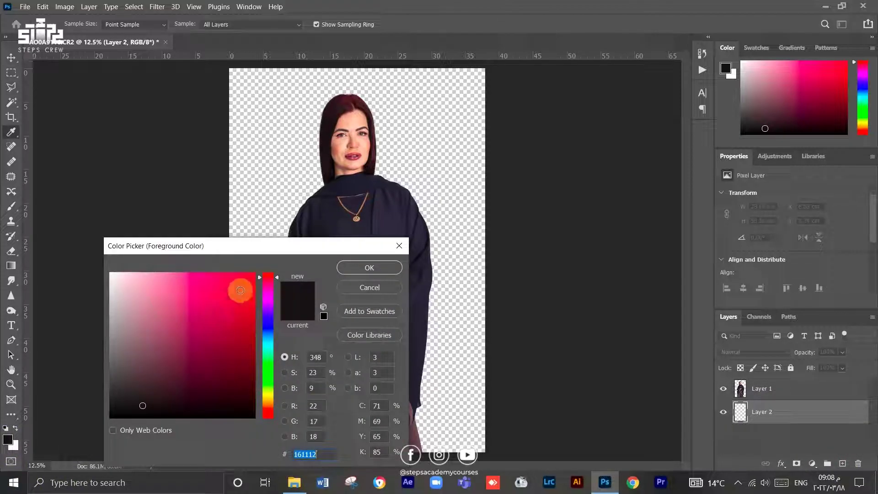
left_click(166, 278)
left_click(359, 273)
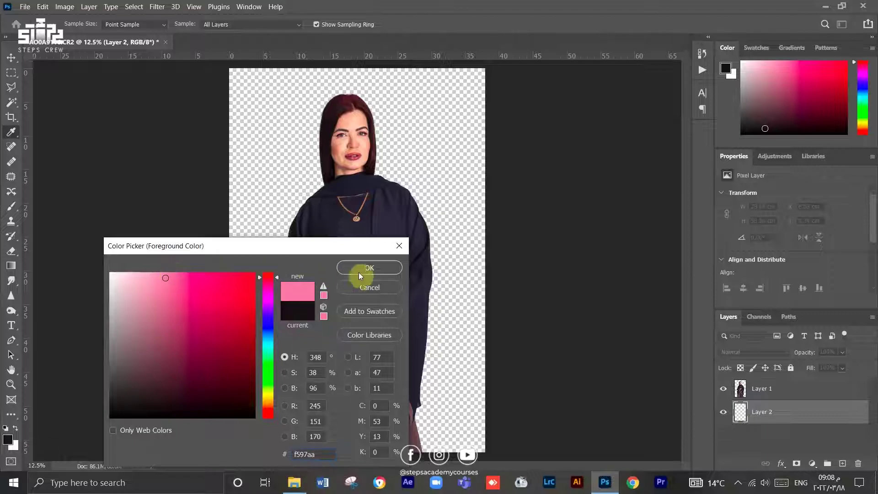
left_click(380, 267)
key("m")
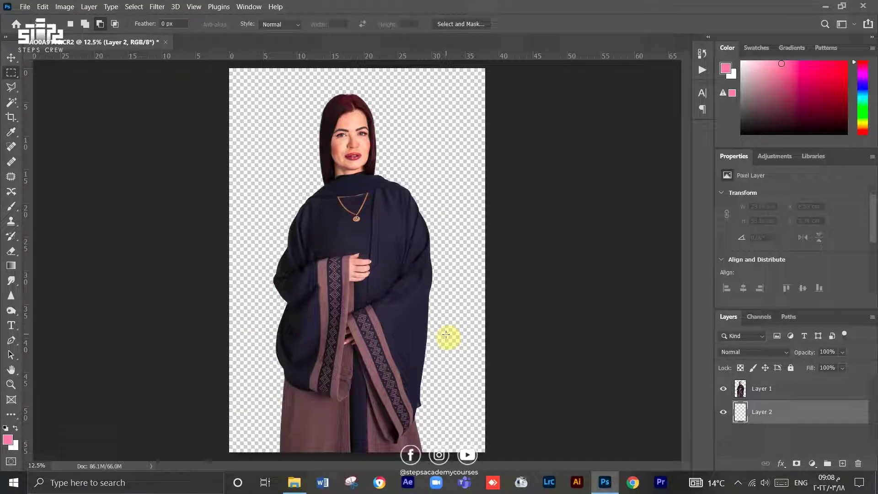
key("alt+BackSpace")
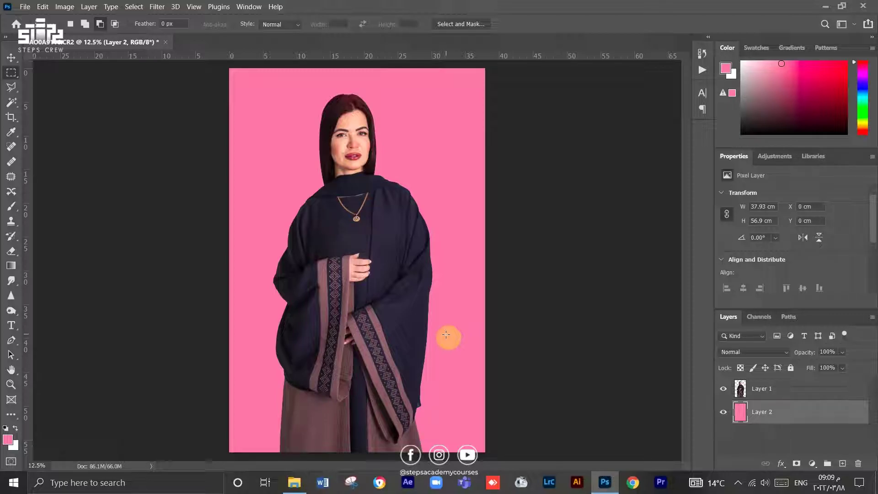
key("Delete")
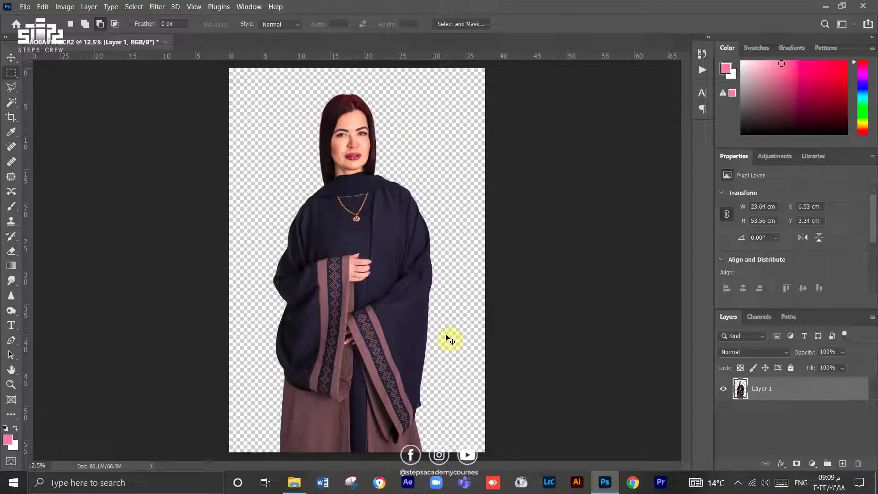
- Undo the cut, add a layer mask to Layer 0, and discard a temporary empty layer
key("ctrl+z")
key("ctrl+z")
key("ctrl+z")
key("ctrl+z")
key("ctrl+z")
key("ctrl+z")
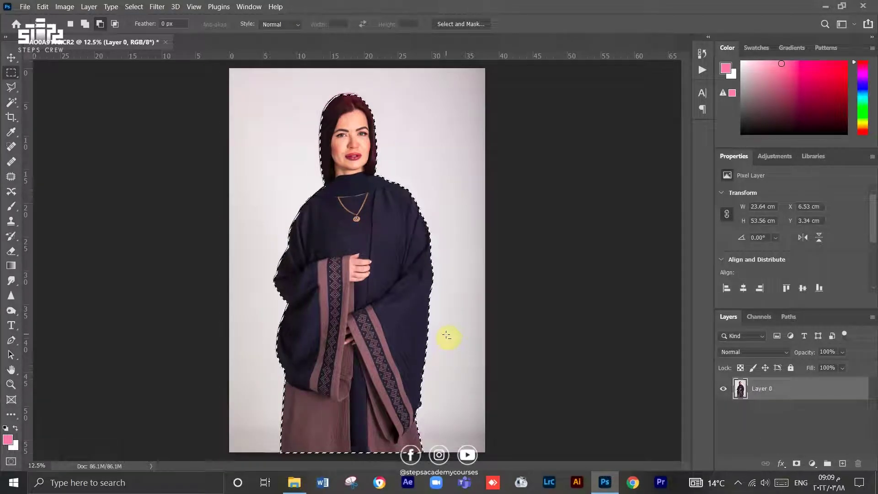
left_click(796, 463)
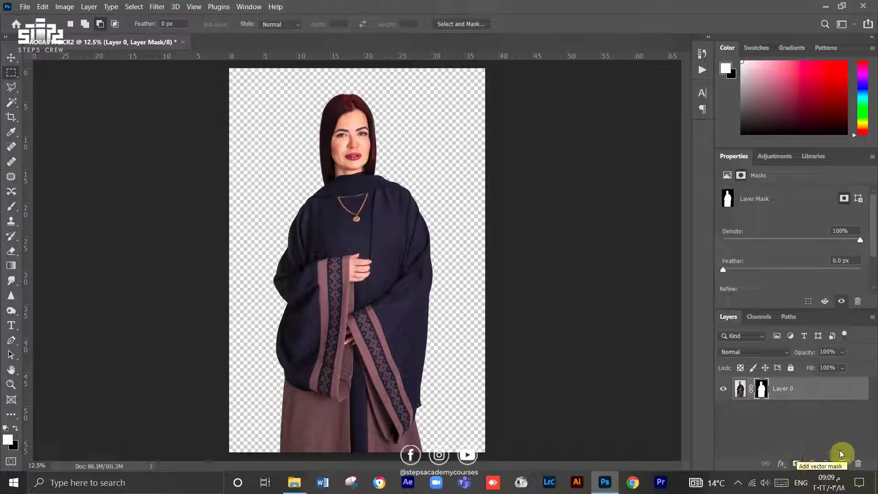
left_click(838, 465)
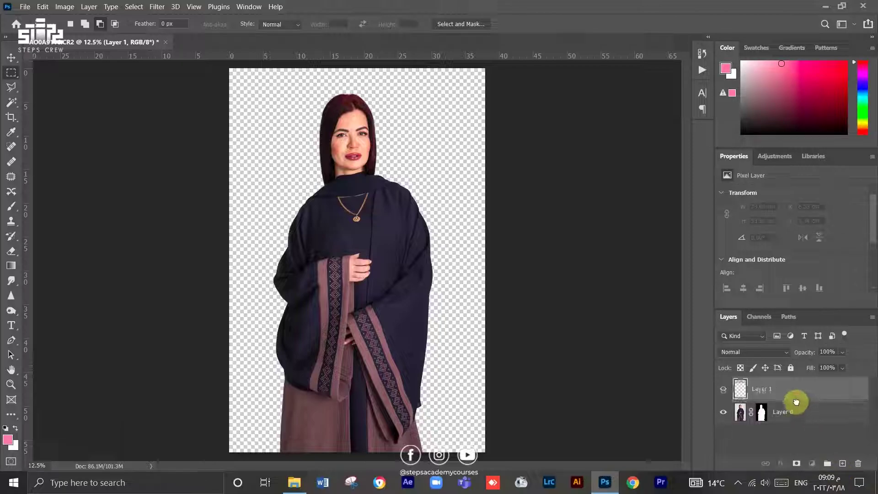
left_click_drag(795, 411, 796, 432)
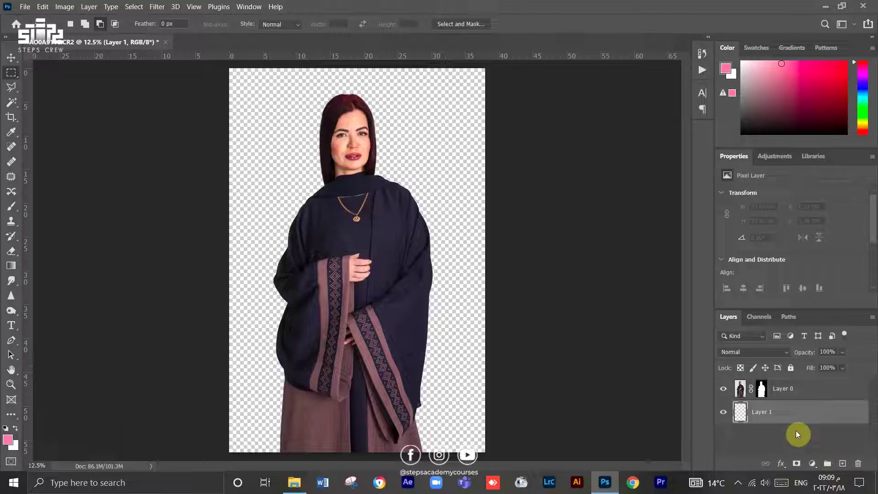
key("Delete")
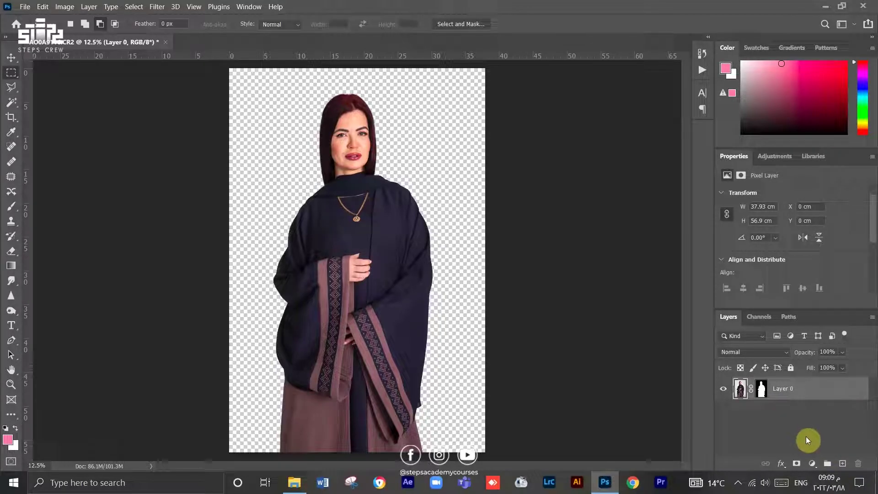
- Add a Solid Color fill layer and move it below the masked Layer 0
left_click(812, 463)
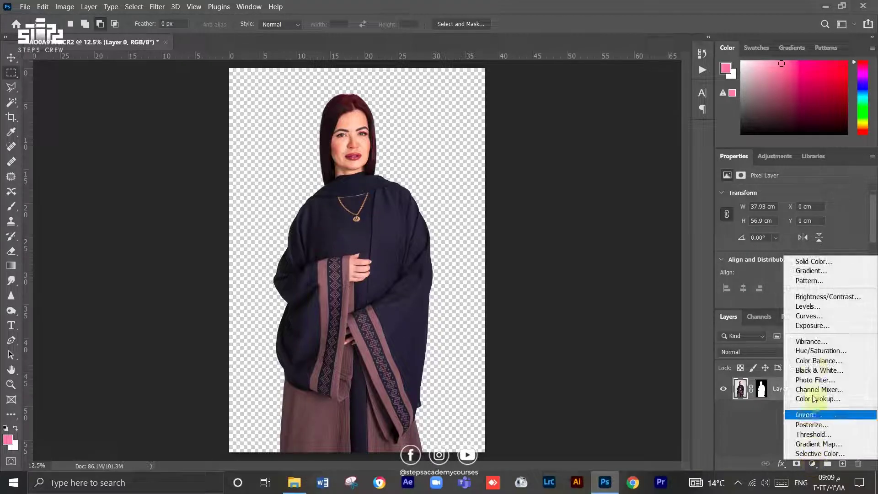
left_click(824, 262)
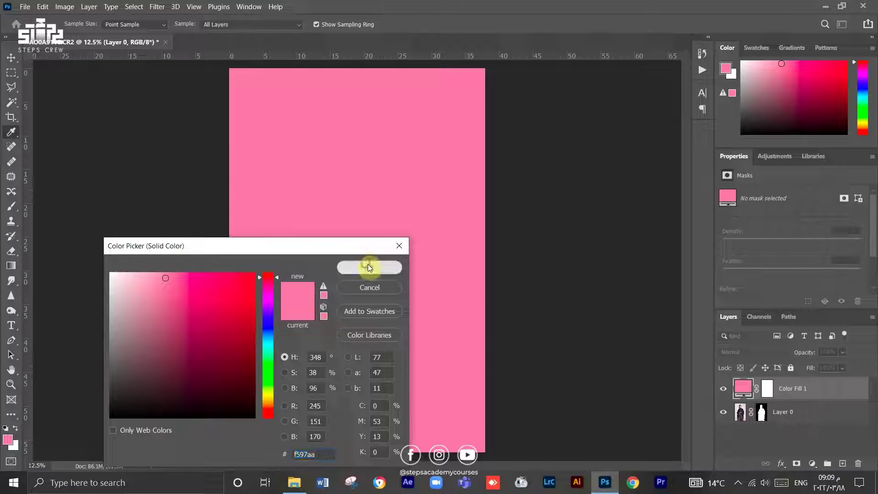
left_click(367, 269)
left_click_drag(869, 388, 813, 425)
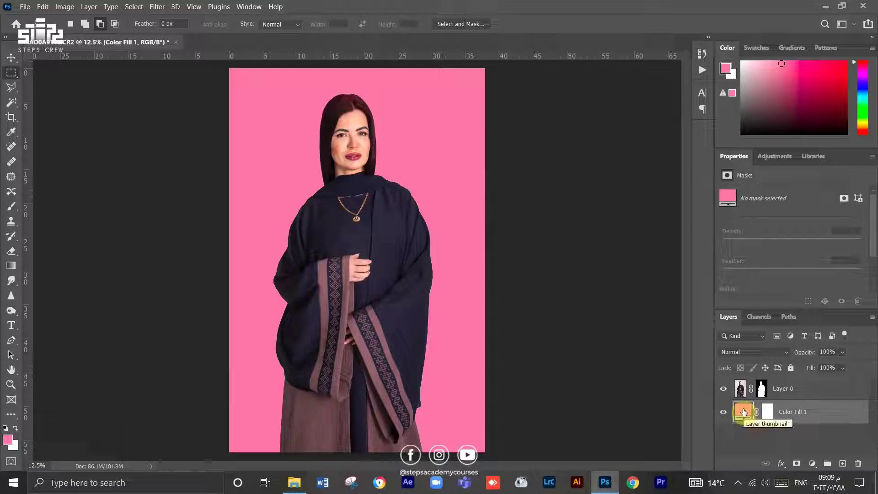
- Change the fill colour from pink to muted dark blue #3c4782
double_click(743, 411)
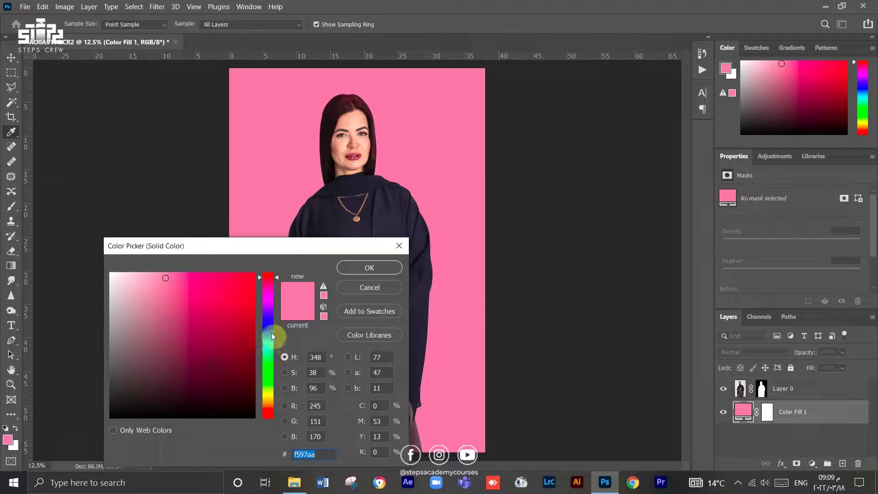
left_click_drag(263, 346, 268, 325)
left_click(206, 276)
mouse_move(206, 276)
left_mouse_down()
mouse_move(227, 310)
mouse_move(188, 344)
left_mouse_up()
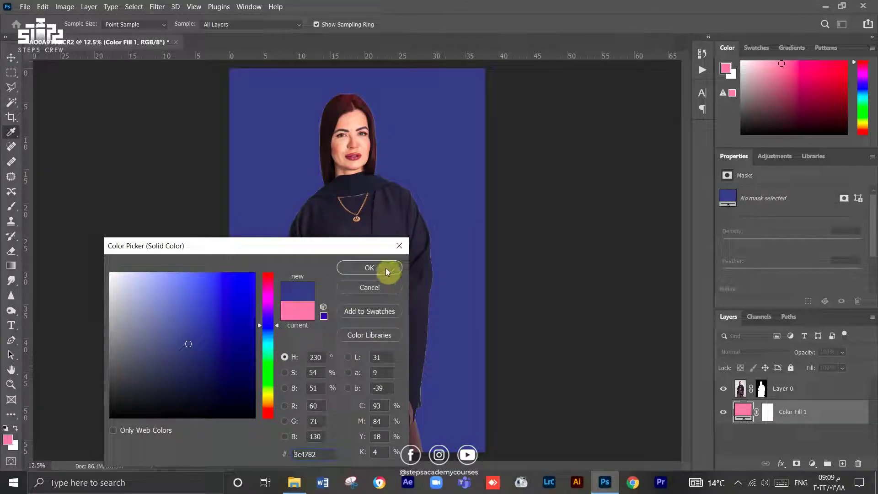
left_click(390, 270)
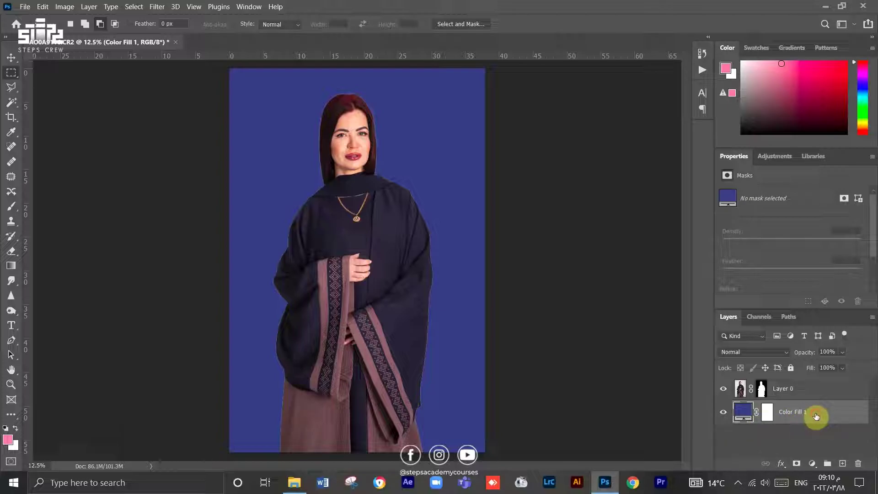
- Revert the document to the original A0A9116.CR2 snapshot in the History panel
left_click(703, 54)
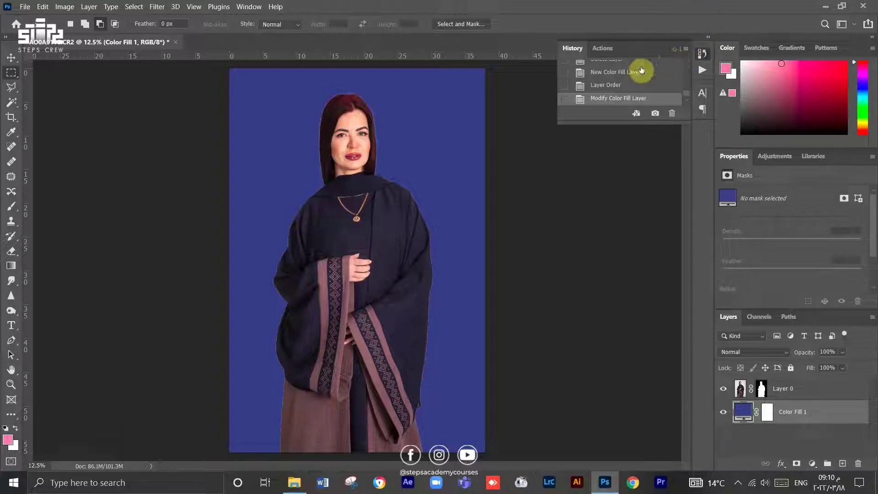
scroll(649, 75, "up", 3)
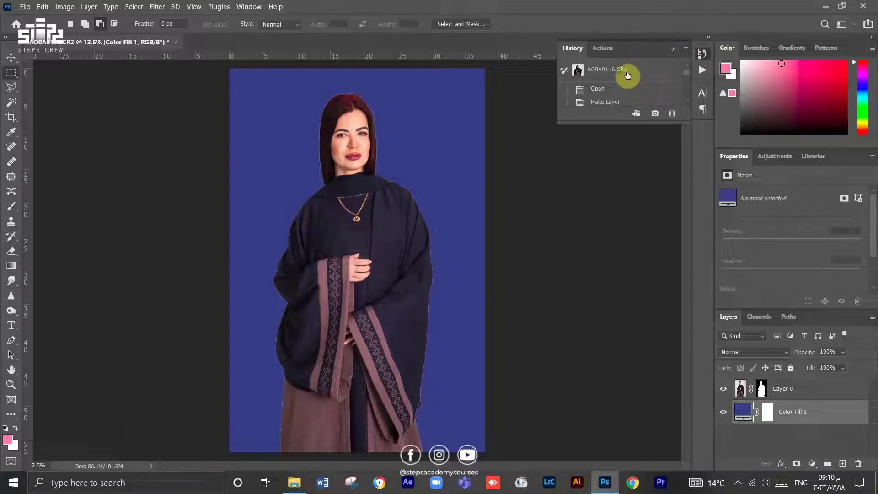
left_click(627, 71)
left_click(563, 236)
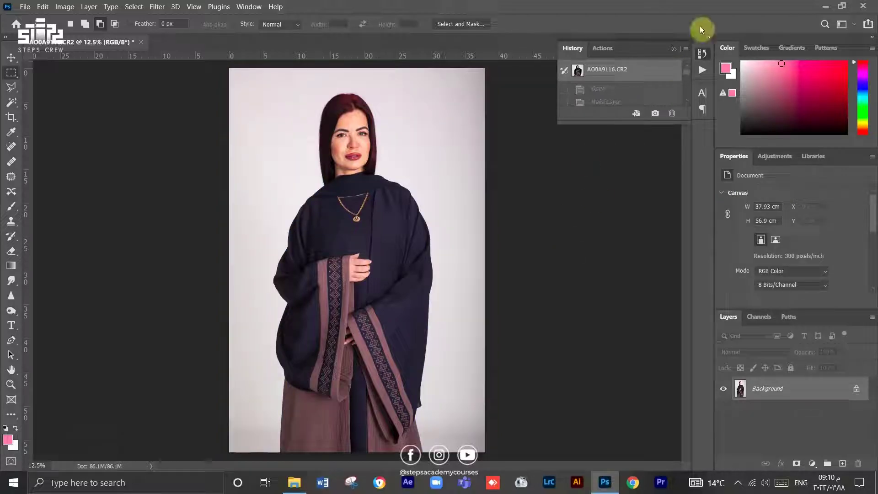
left_click(701, 53)
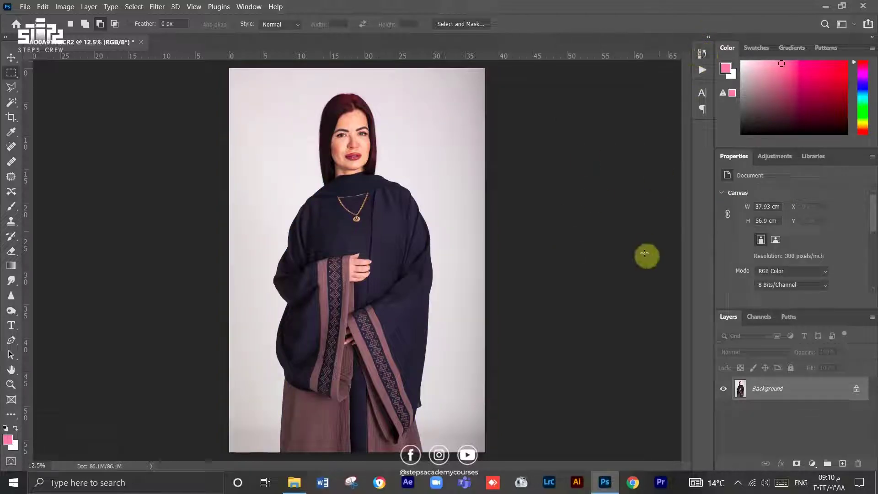
- Unlock the Background layer, select the subject, and mask out the grey background
left_click(857, 389)
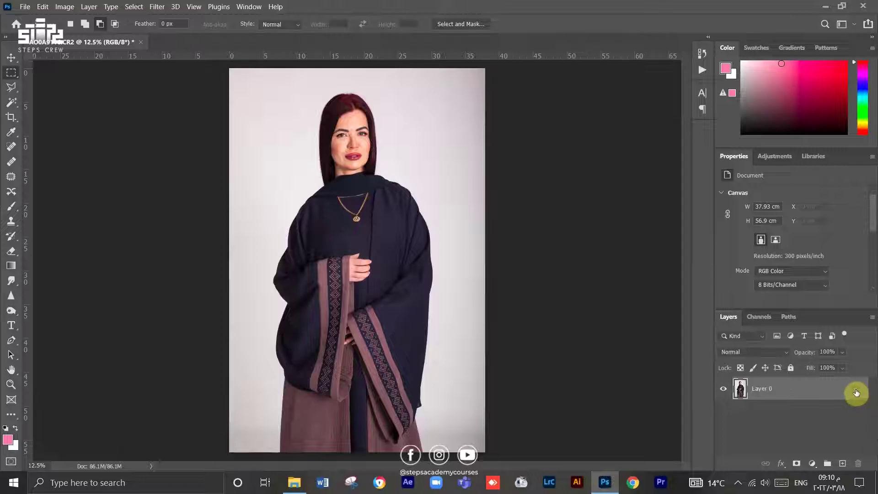
left_click(134, 6)
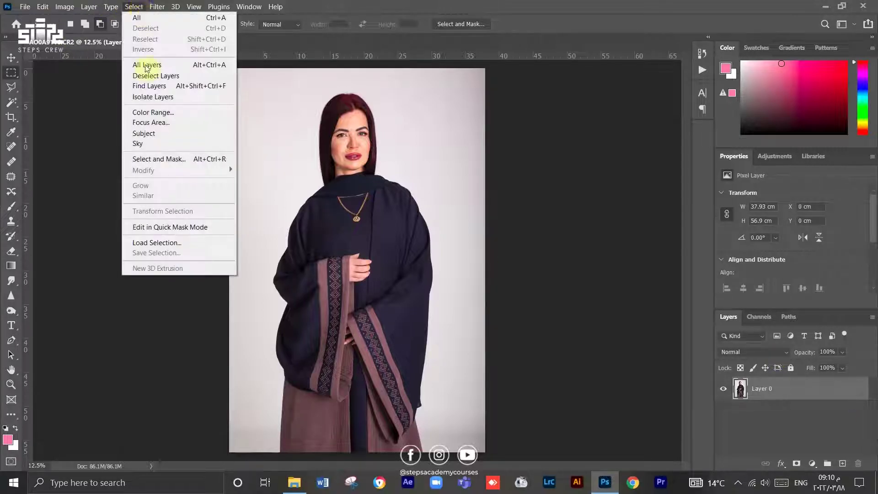
left_click(165, 133)
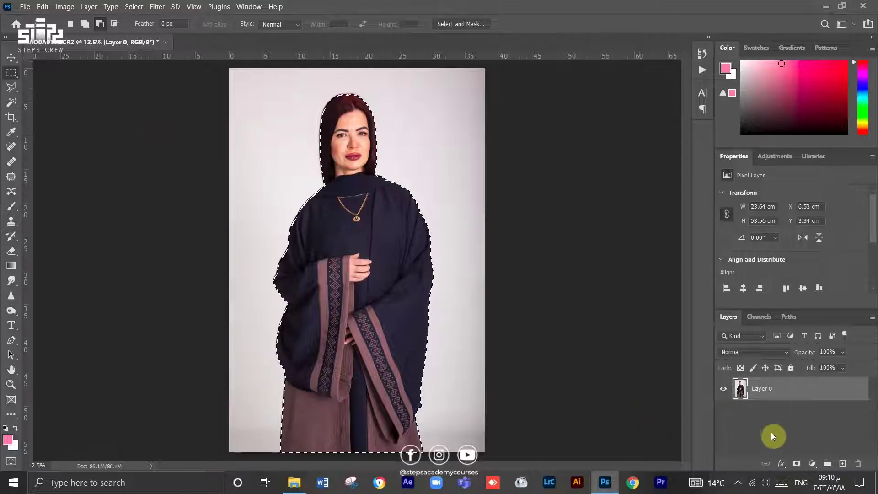
left_click(796, 464)
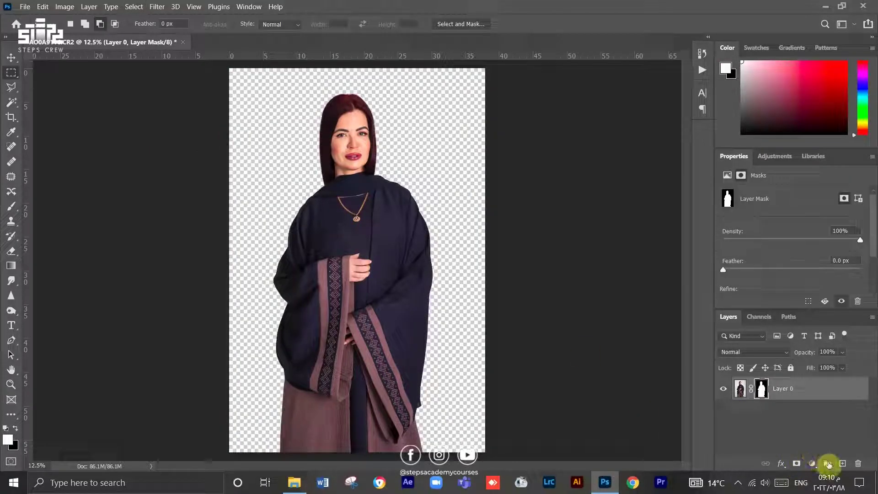
- Add a light pink Solid Color fill layer beneath the masked woman
left_click(807, 465)
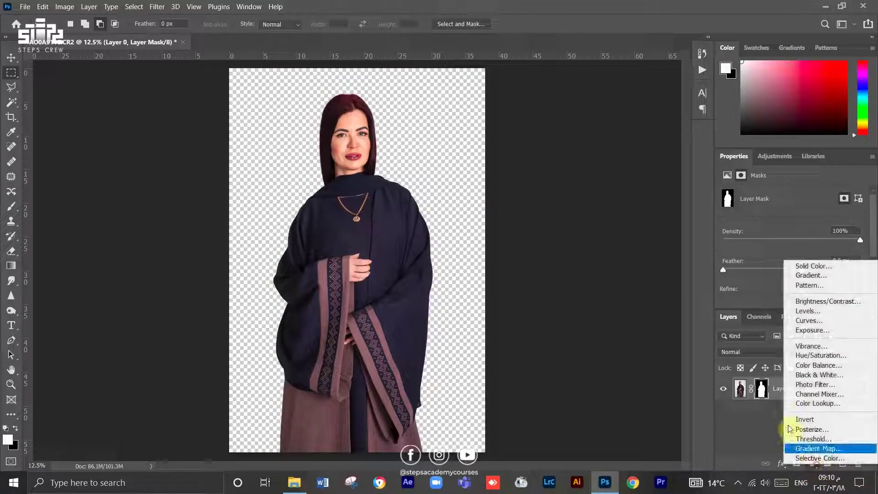
left_click(817, 266)
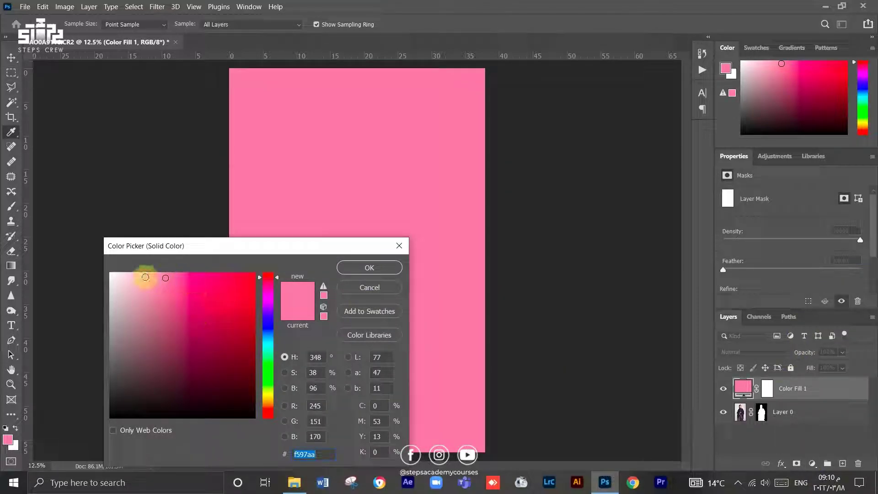
left_click(369, 267)
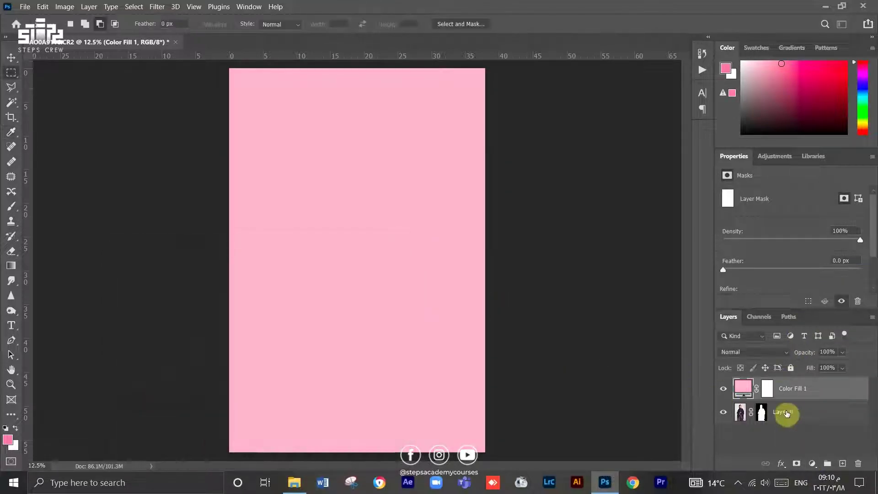
left_click_drag(812, 401, 813, 437)
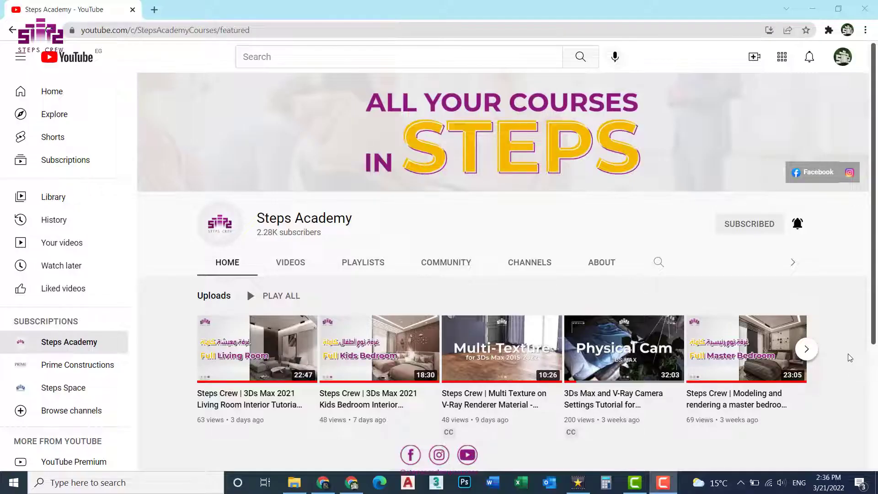
- Browse the channel's uploaded videos on the VIDEOS tab
left_click(290, 266)
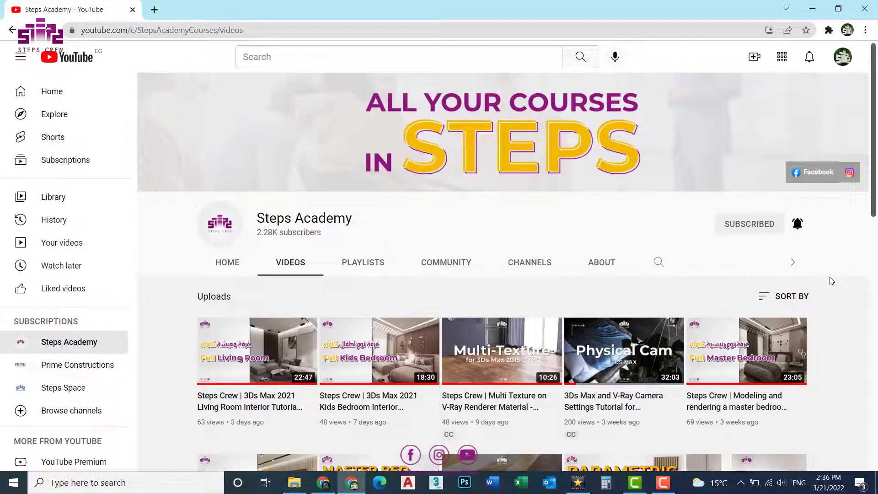
scroll(832, 280, "down", 1)
scroll(834, 284, "down", 1)
scroll(835, 288, "down", 1)
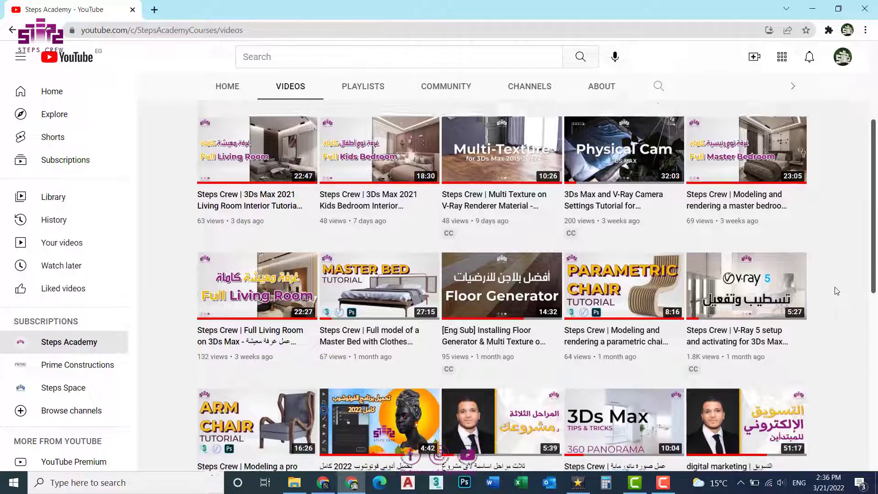
scroll(837, 291, "down", 1)
scroll(837, 291, "down", 1)
scroll(837, 292, "down", 1)
scroll(837, 292, "down", 1)
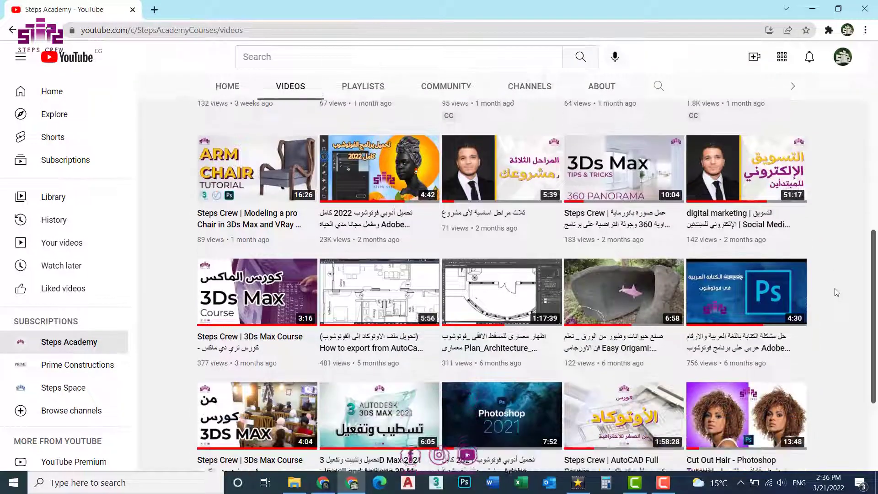
scroll(836, 292, "down", 1)
scroll(836, 292, "down", 1)
scroll(836, 292, "down", 1)
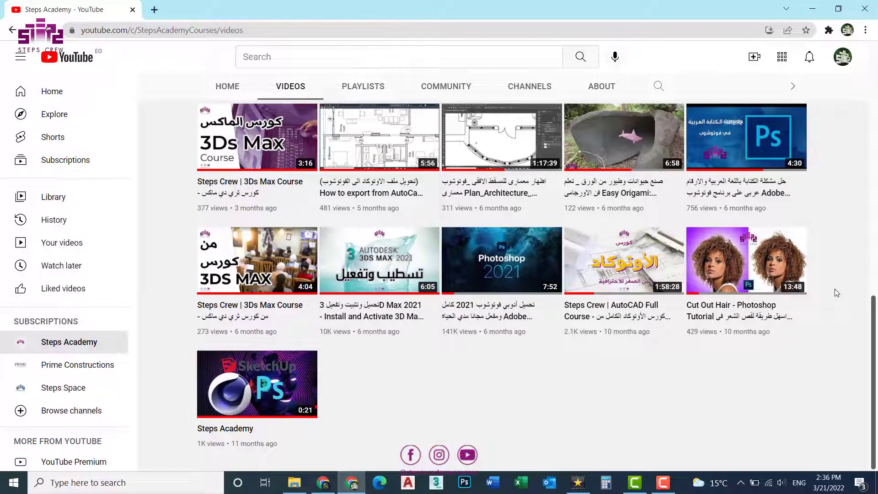
scroll(836, 293, "up", 1)
scroll(835, 293, "up", 3)
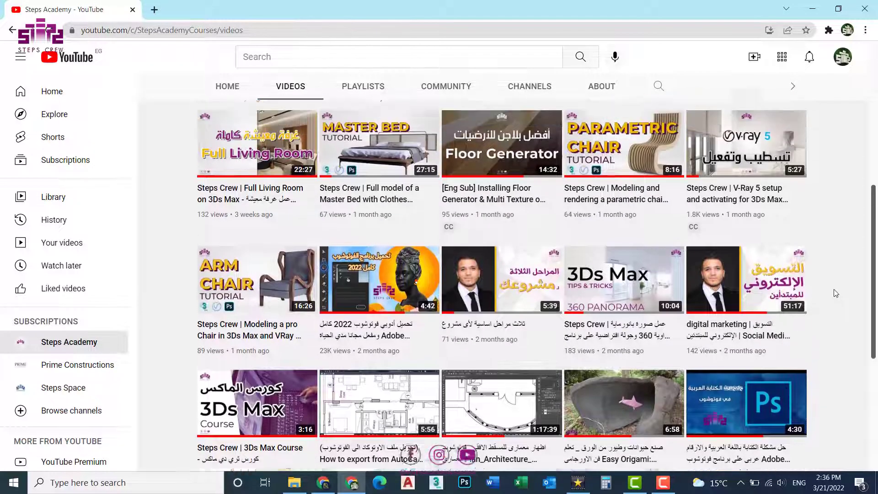
scroll(835, 292, "up", 2)
scroll(836, 292, "up", 1)
scroll(836, 293, "up", 1)
scroll(835, 293, "up", 2)
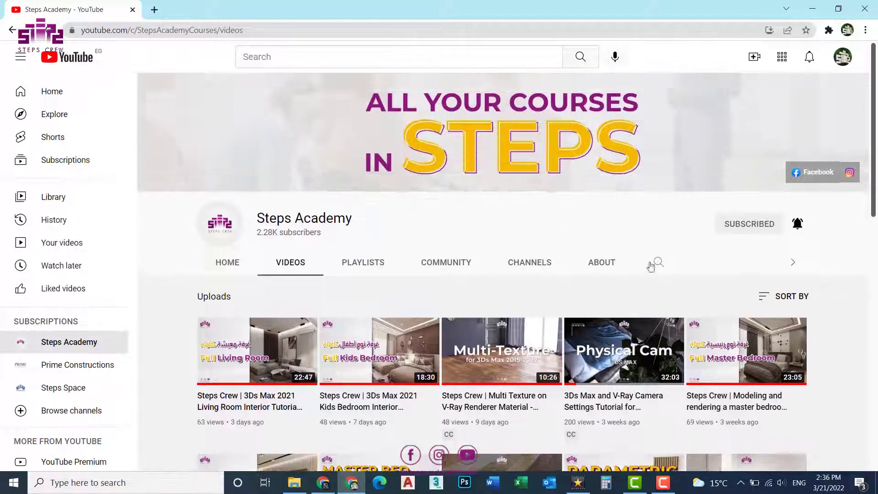
- Open the full Photoshop | Tips & Tricks playlist from the PLAYLISTS tab
left_click(373, 265)
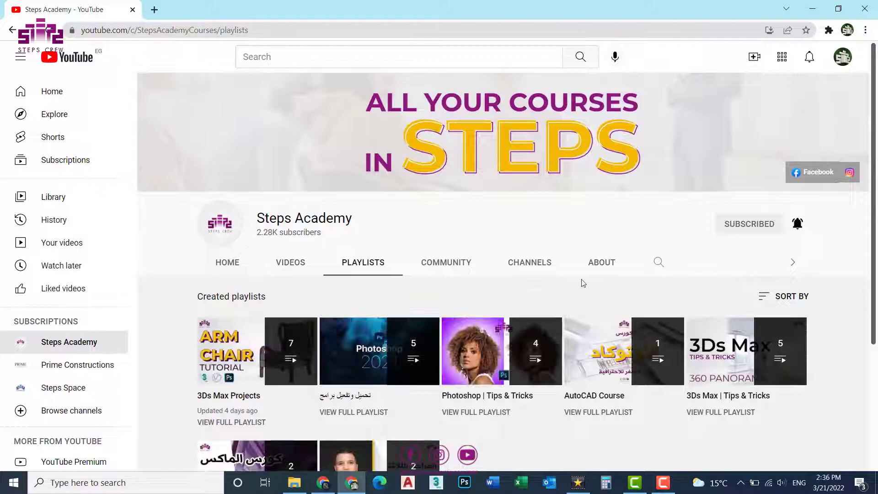
scroll(583, 283, "down", 3)
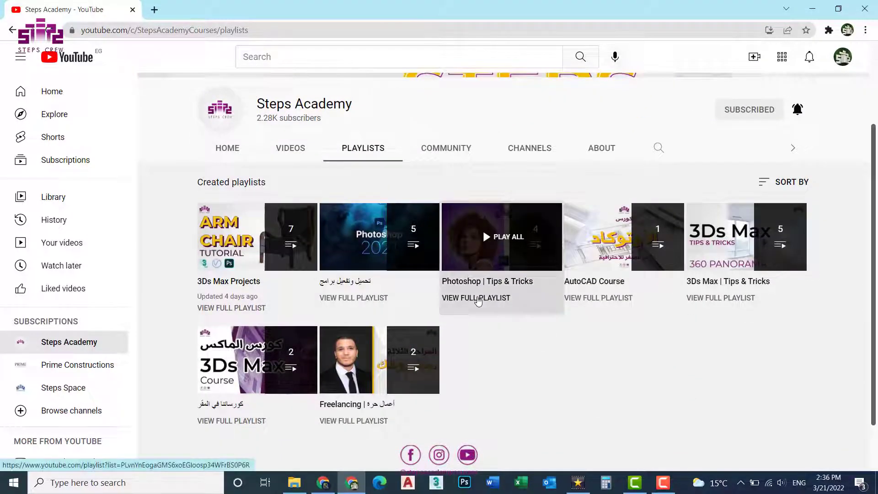
left_click(478, 300)
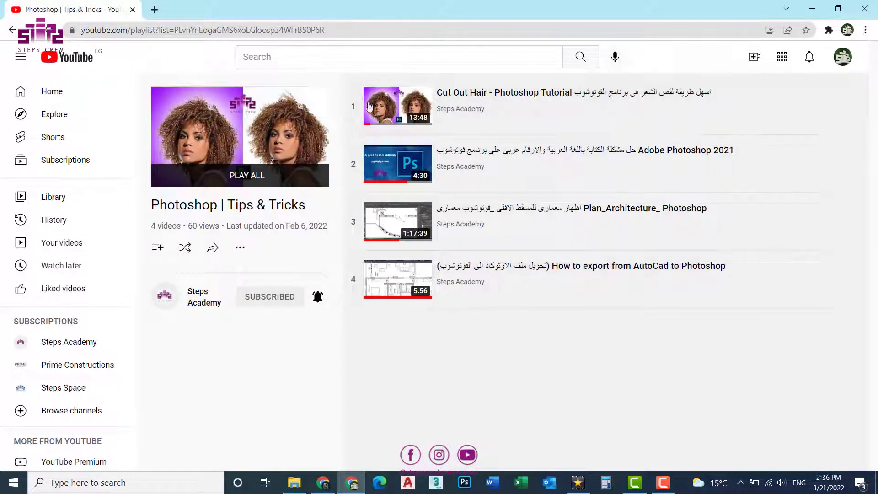